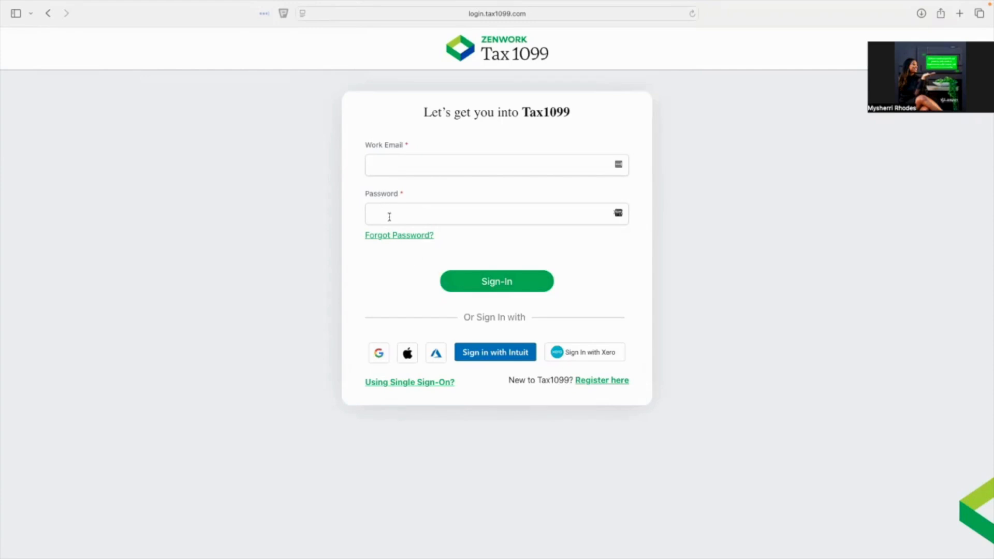
- Sign in to Tax1099 through Google using the work account on the taxedotax.com domain
left_click(378, 355)
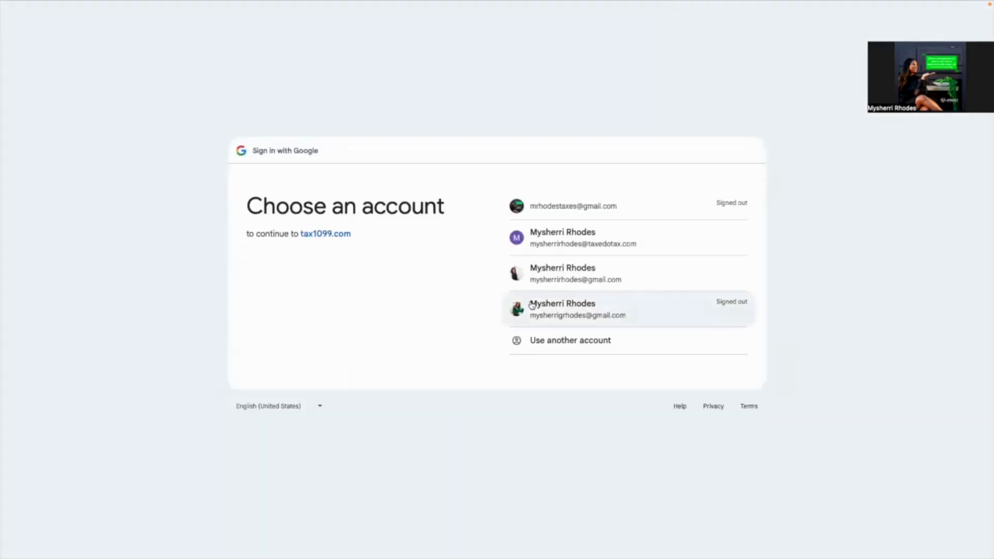
left_click(576, 249)
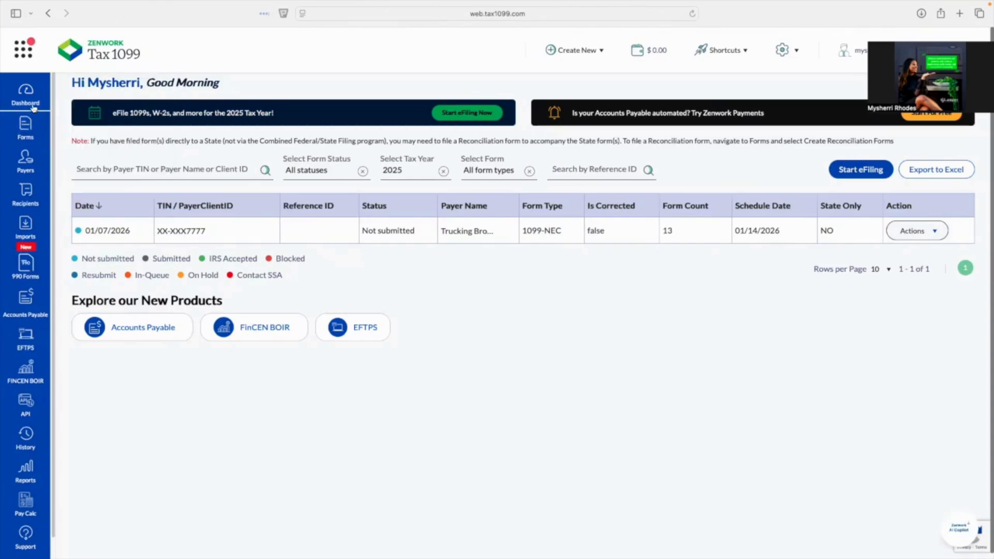
- Start a new federal Form 1099-NEC for tax year 2025
mouse_move(30, 127)
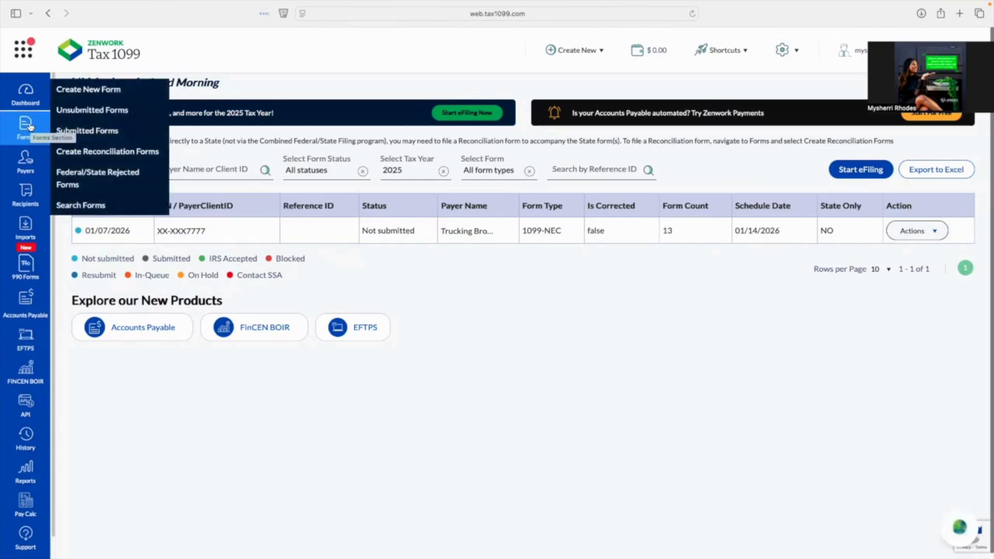
left_click(74, 89)
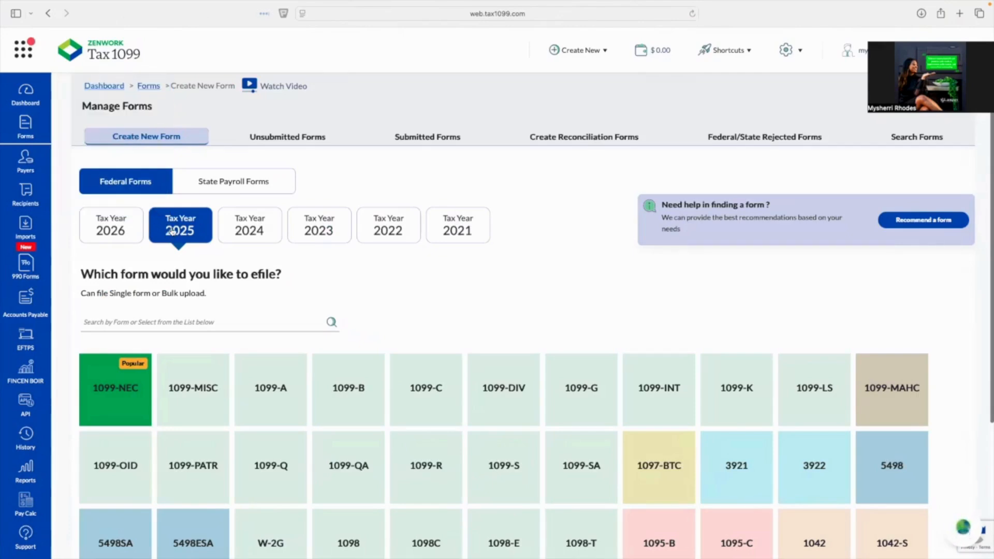
left_click(133, 403)
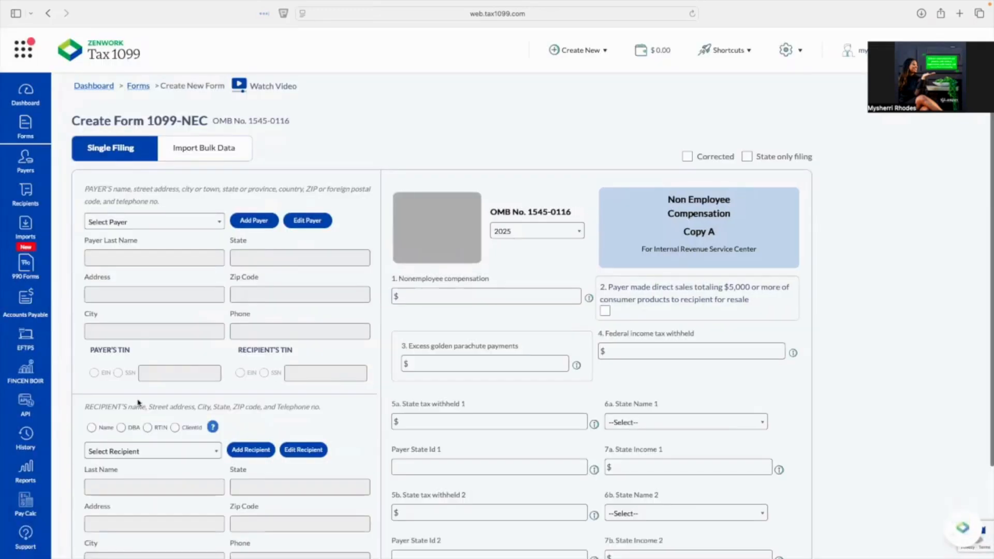
- Select Trucking Brown as the payer and Accounting 123 as the recipient on the 1099-NEC form
left_click(143, 222)
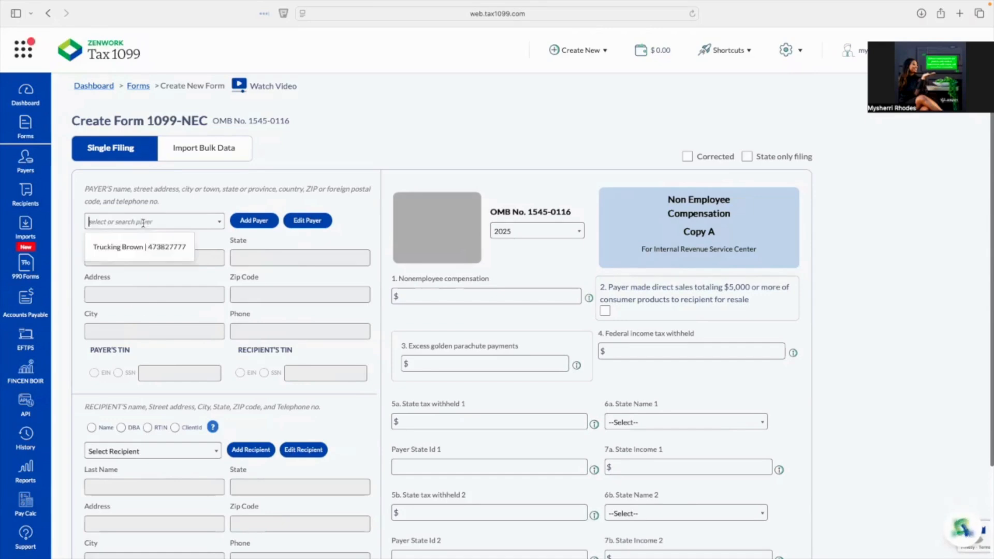
left_click(141, 252)
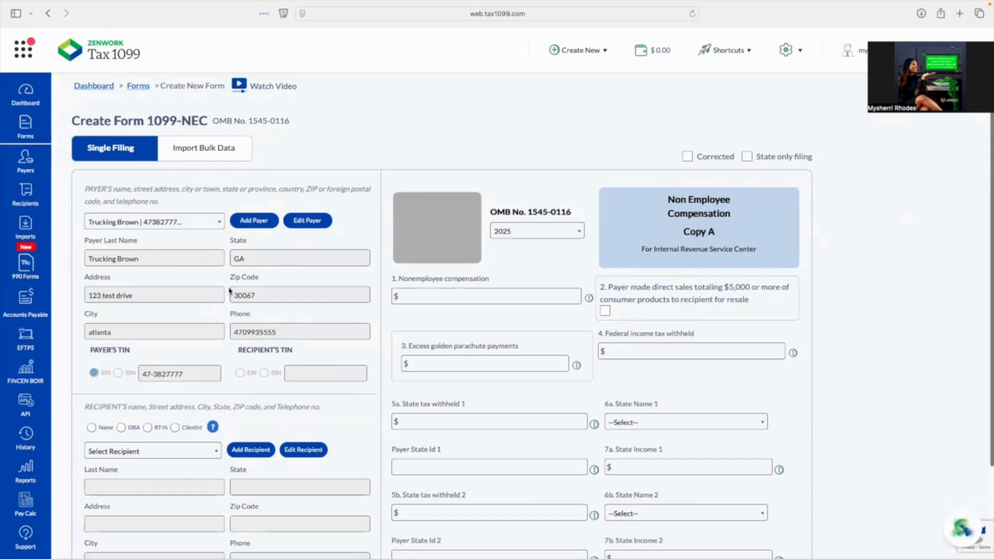
scroll(230, 291, "down", 3)
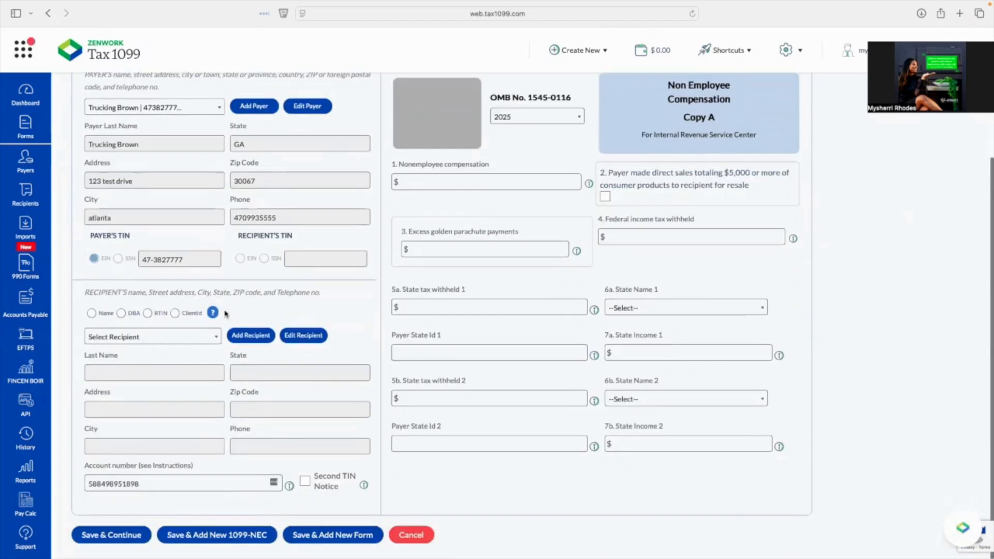
left_click(128, 339)
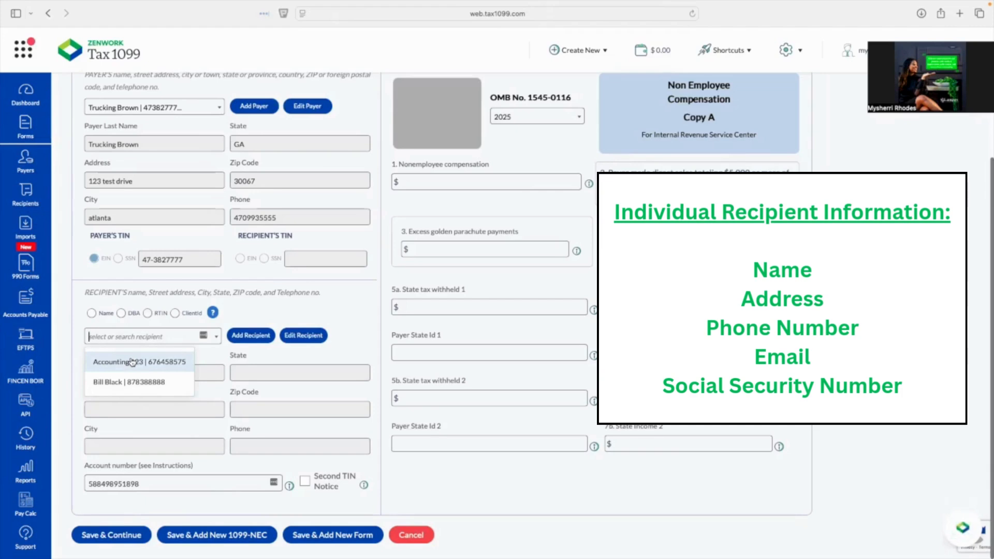
left_click(133, 362)
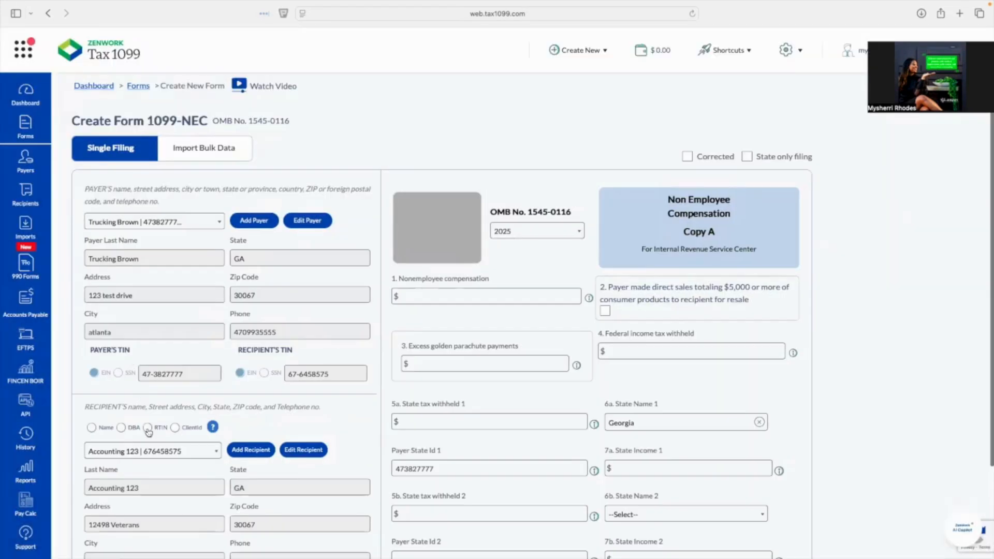
scroll(148, 432, "down", 1)
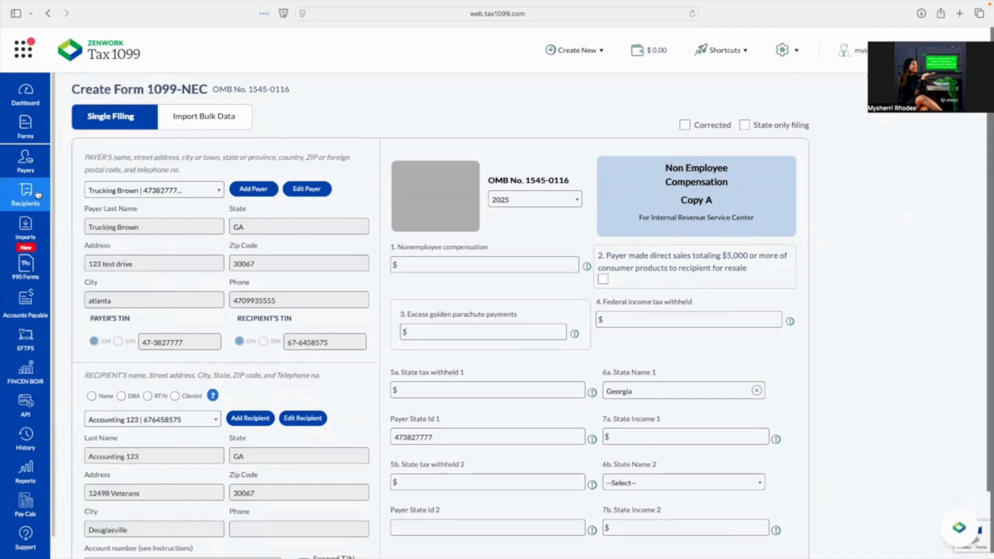
- Open the payer's recipient management list, begin a W-9 request for Accounting 123, and dismiss it without sending
mouse_move(37, 197)
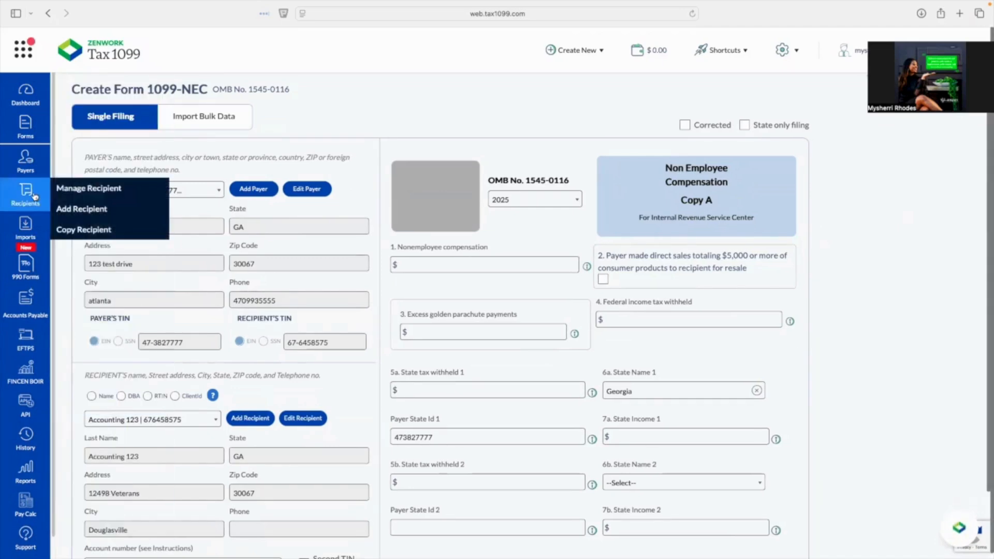
left_click(71, 194)
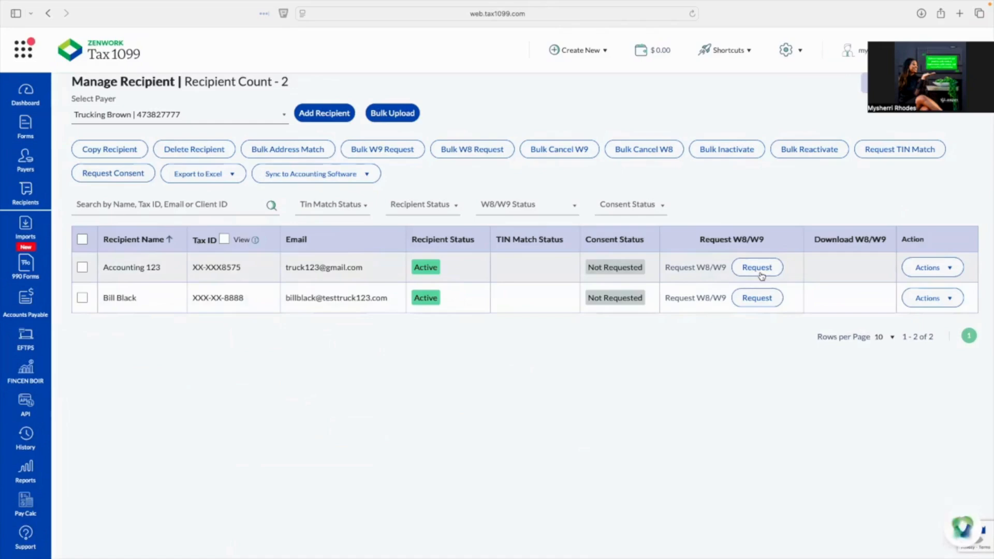
left_click(759, 270)
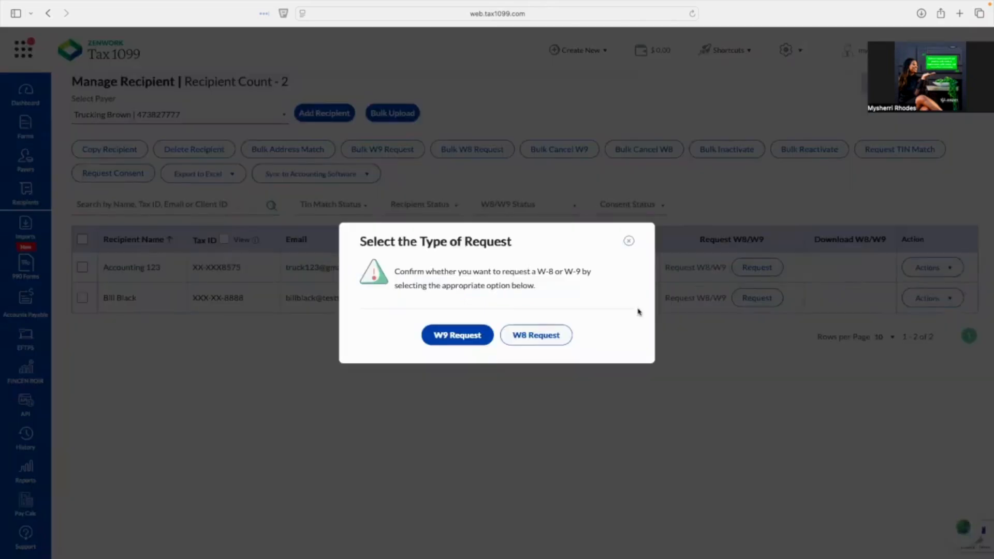
left_click(472, 334)
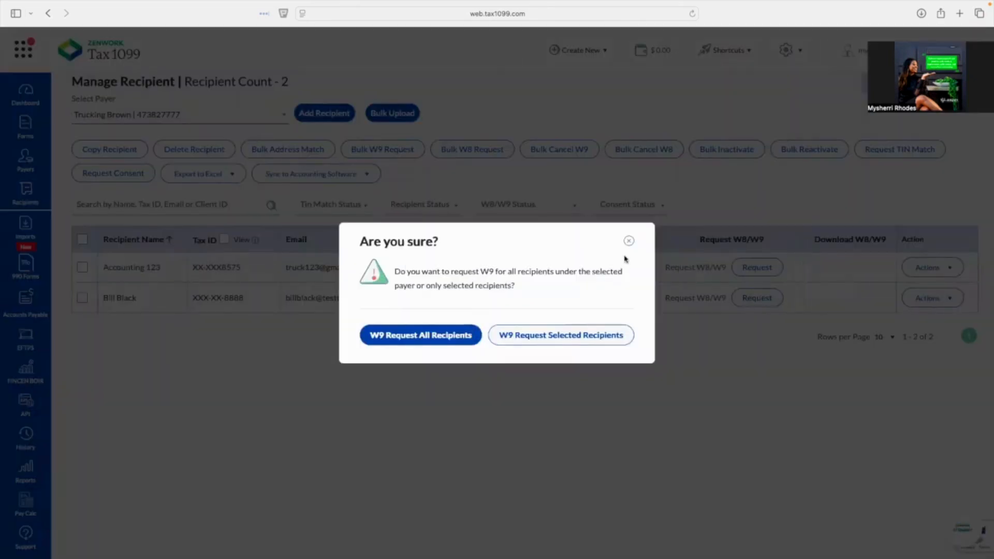
left_click(628, 243)
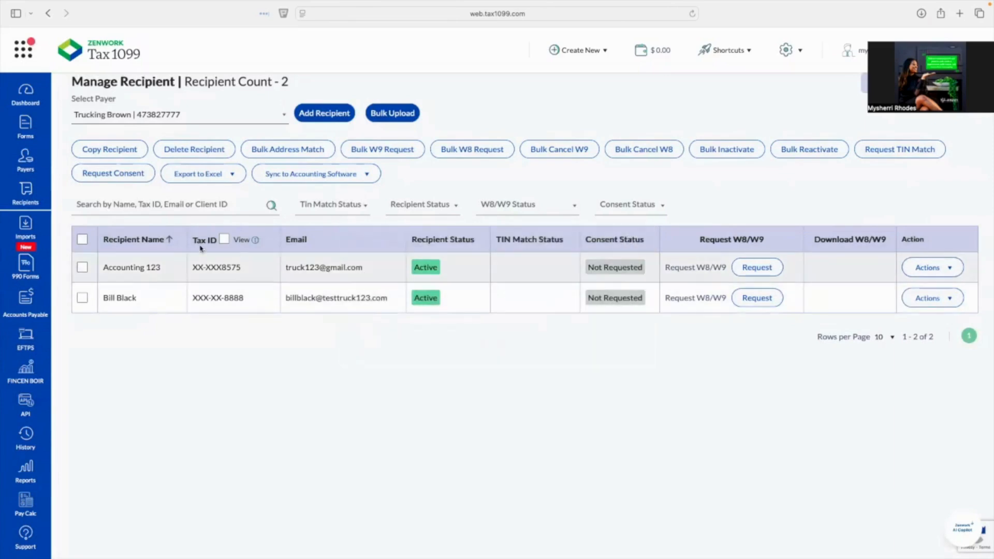
- Create a new Form 1099-NEC with Trucking Brown as the payer and Accounting 123 as the recipient
left_click(30, 132)
left_click(115, 386)
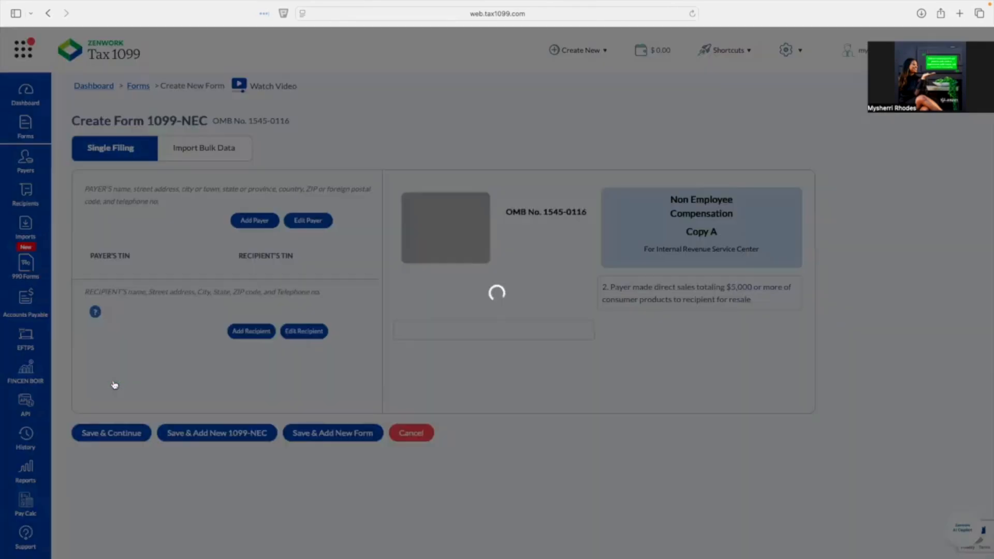
left_click(159, 222)
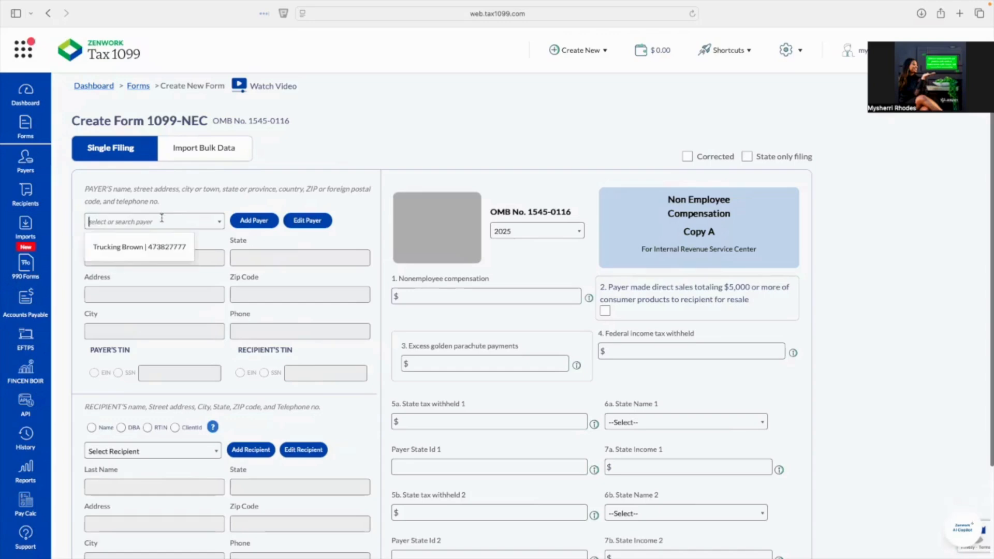
left_click(148, 246)
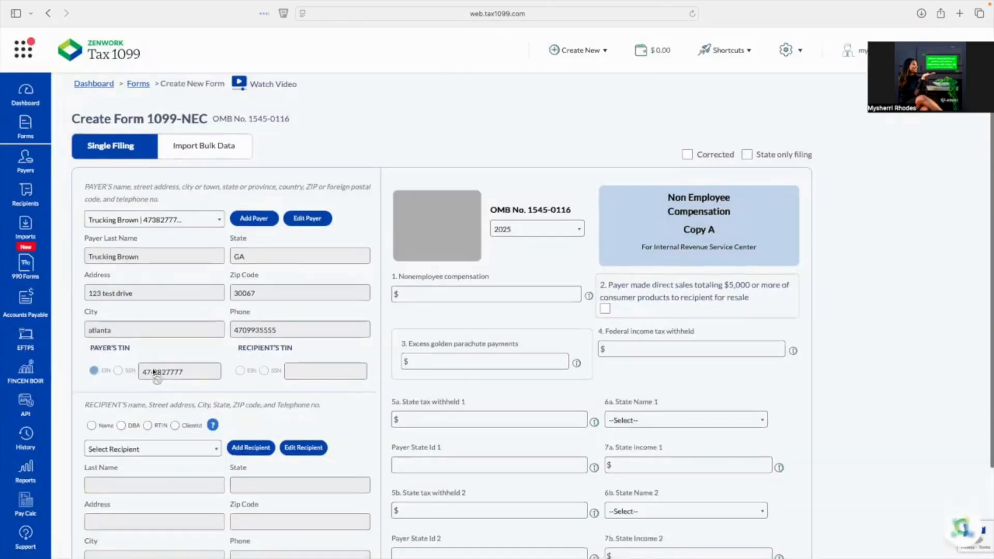
scroll(156, 373, "down", 2)
left_click(161, 336)
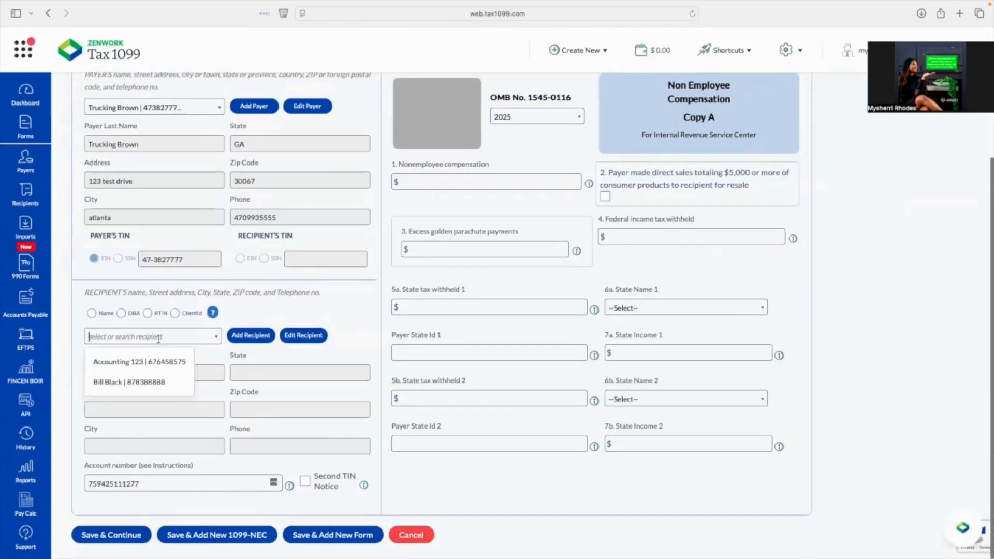
left_click(152, 365)
- Enter 2500 as nonemployee compensation and 0 for both federal income tax withheld and state tax withheld 1, then save and continue
scroll(165, 352, "down", 2)
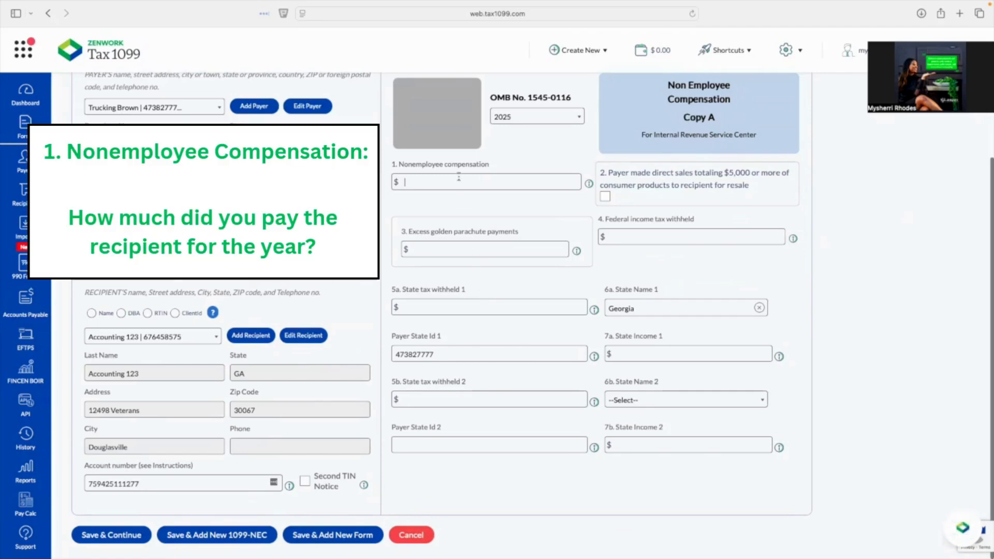
type("00")
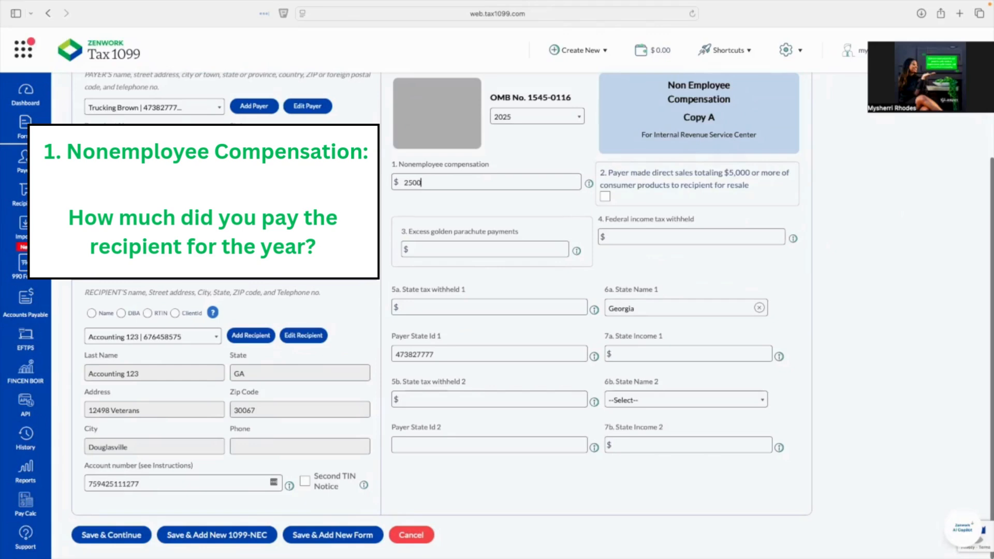
left_click(616, 236)
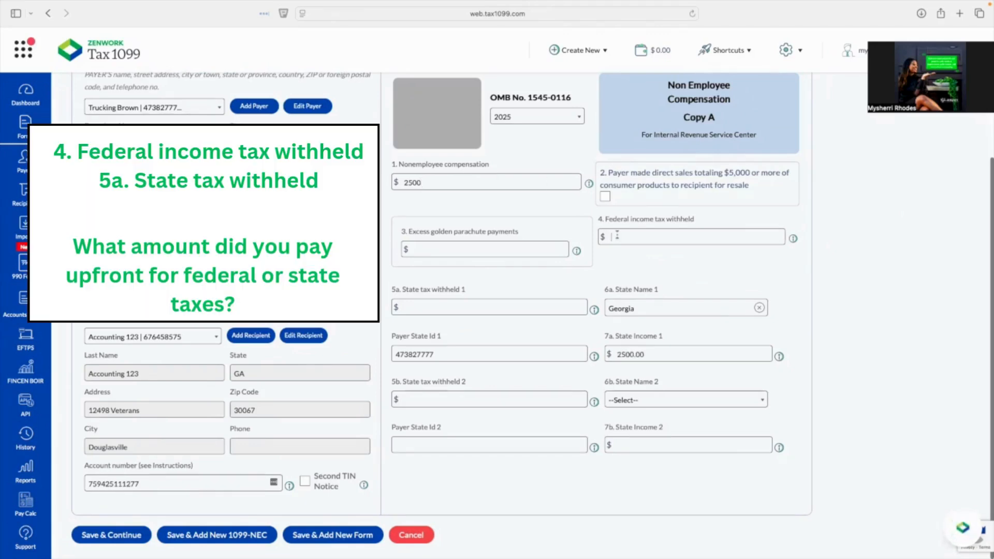
type("0")
left_click(510, 306)
type("0")
left_click(526, 321)
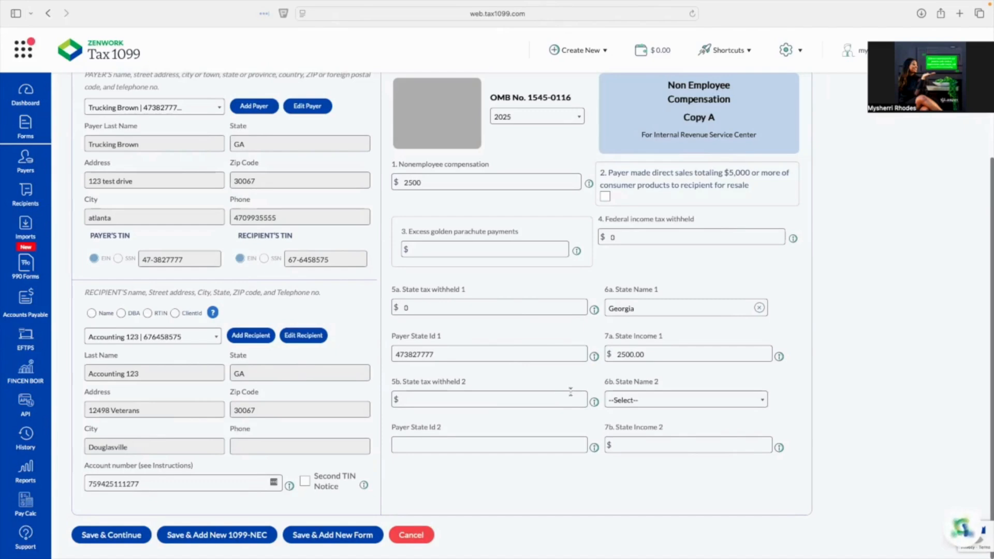
left_click(126, 535)
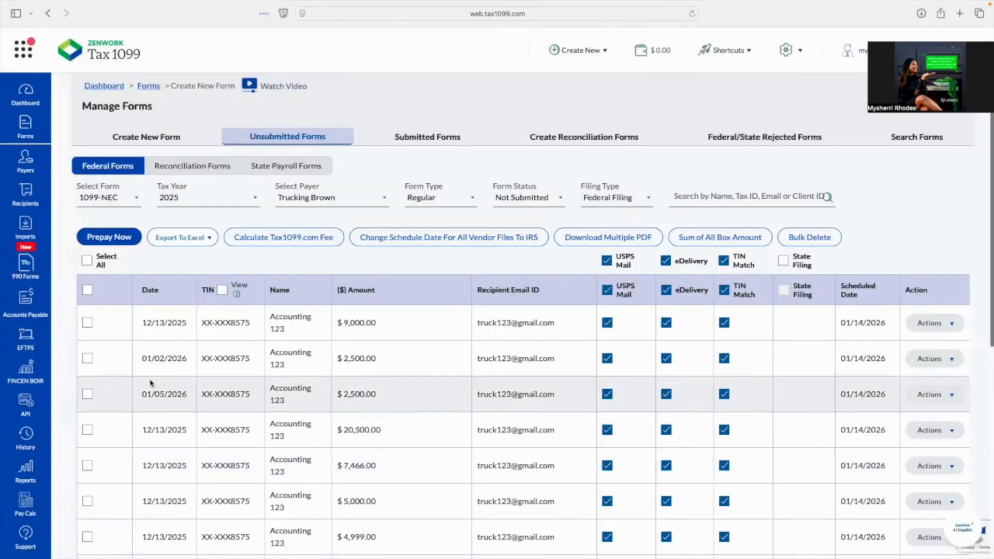
- Select the $9,000.00 form for Accounting 123 and the $35,000.00 form in the list of unsubmitted forms
left_click(87, 322)
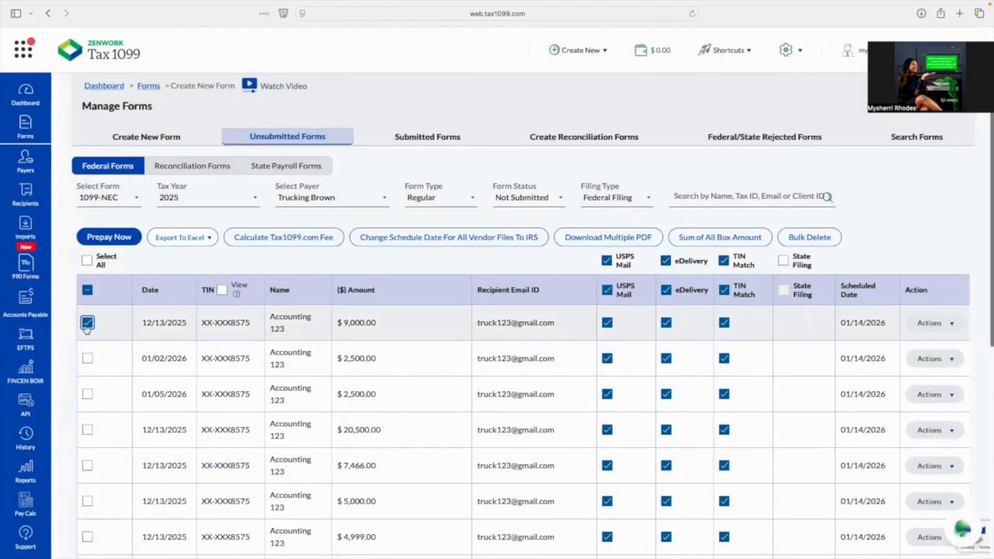
scroll(225, 394, "down", 1)
scroll(208, 388, "down", 5)
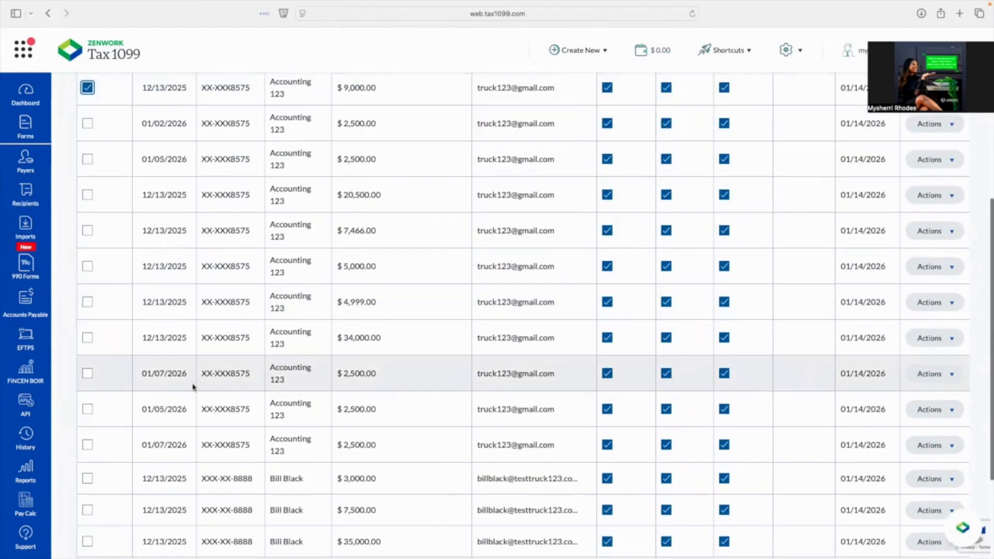
scroll(125, 456, "down", 3)
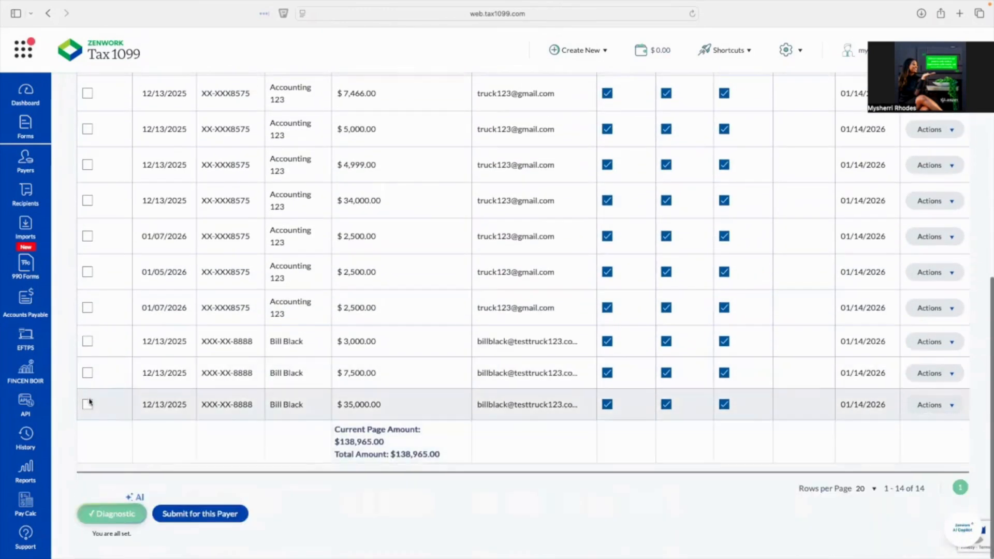
left_click(88, 405)
- Review the billing details for submitting the selected forms and close them without paying
scroll(280, 401, "up", 10)
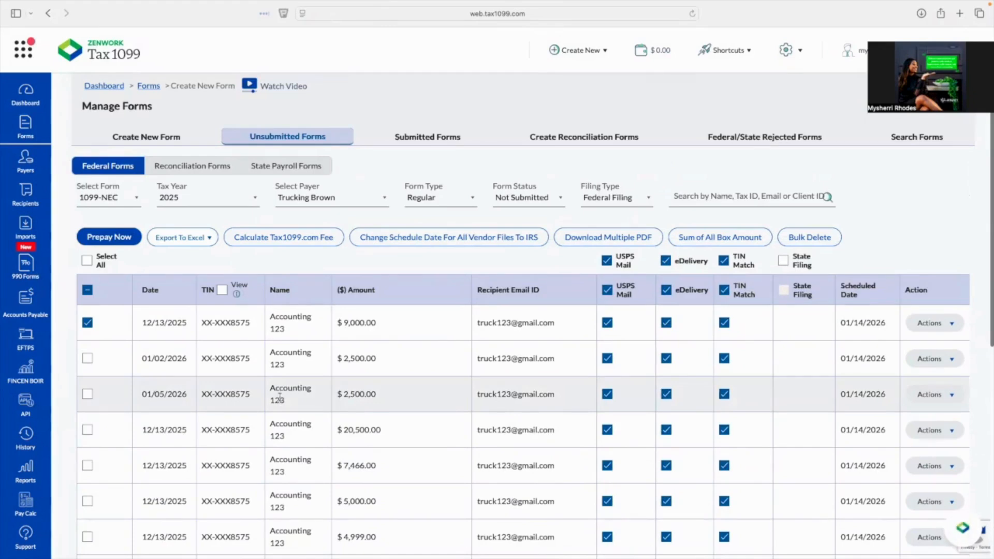
scroll(282, 396, "down", 10)
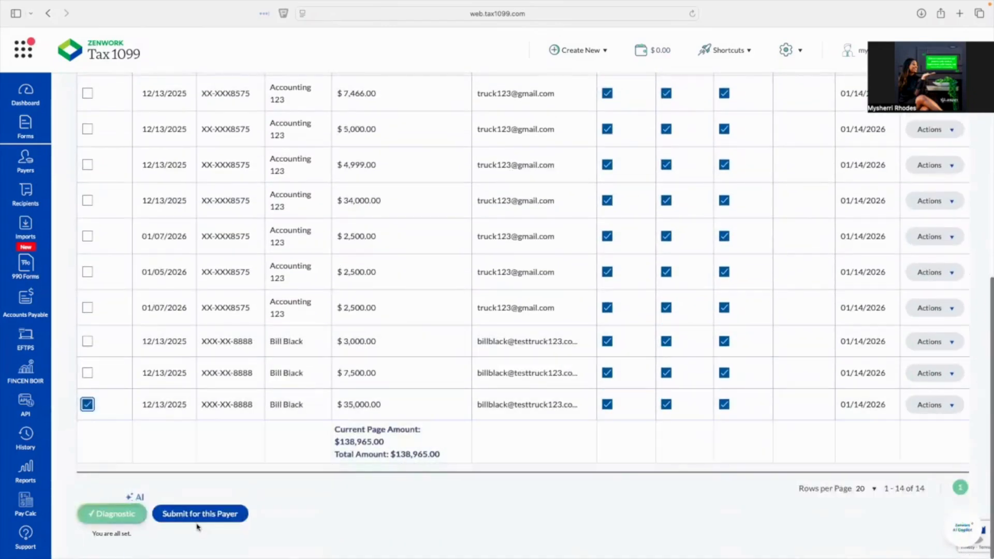
left_click(192, 515)
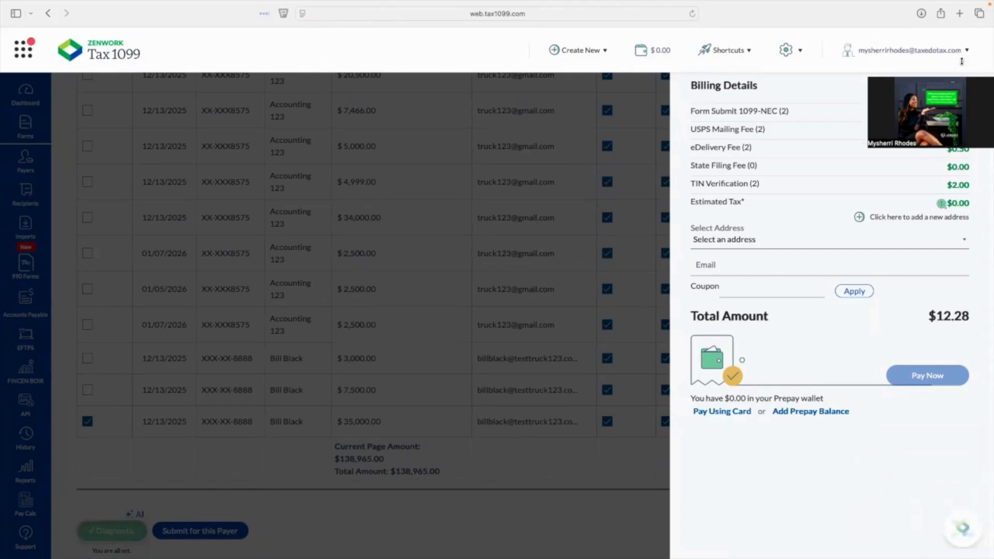
left_click(963, 86)
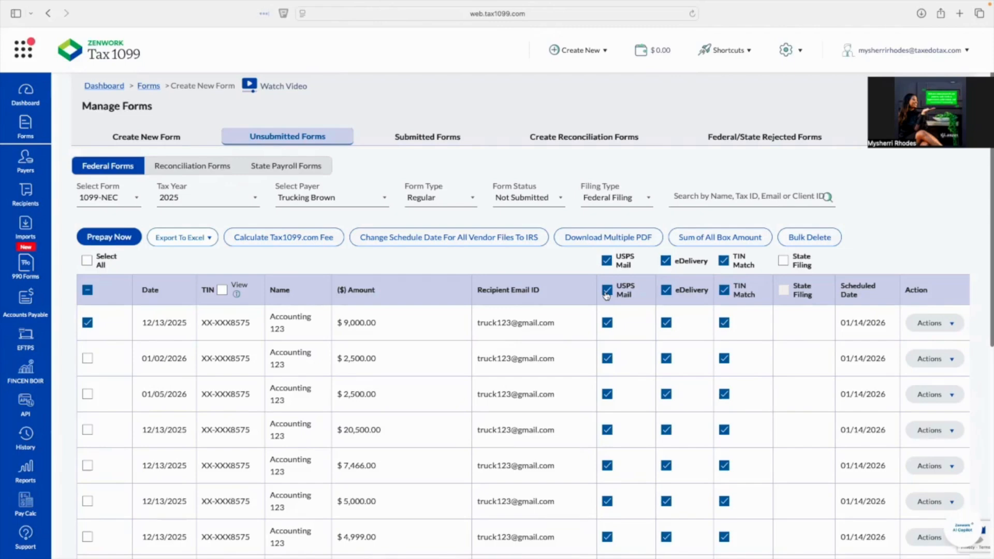
- Submit the two selected 1099-NEC forms for the payer Trucking Brown
scroll(607, 295, "down", 1)
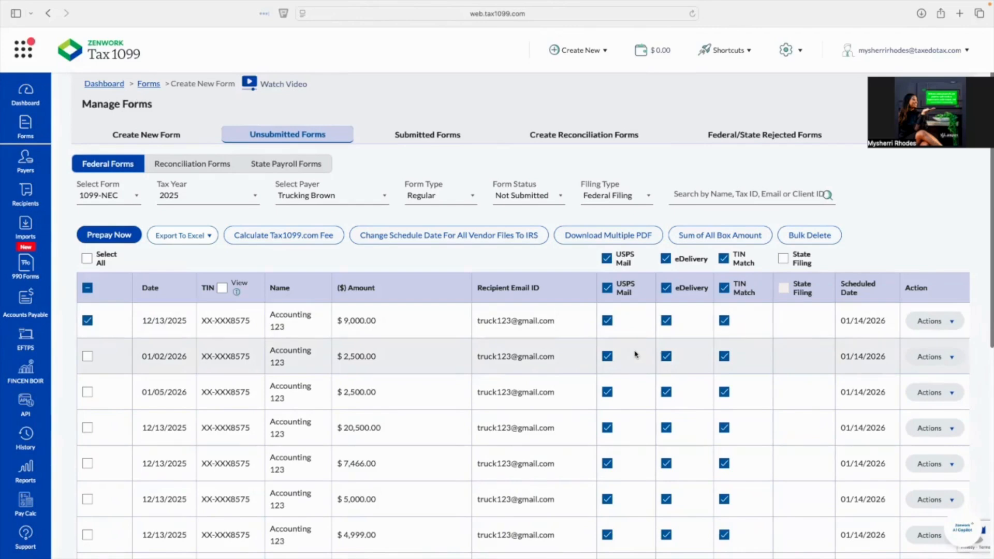
scroll(635, 347, "down", 4)
scroll(636, 346, "down", 3)
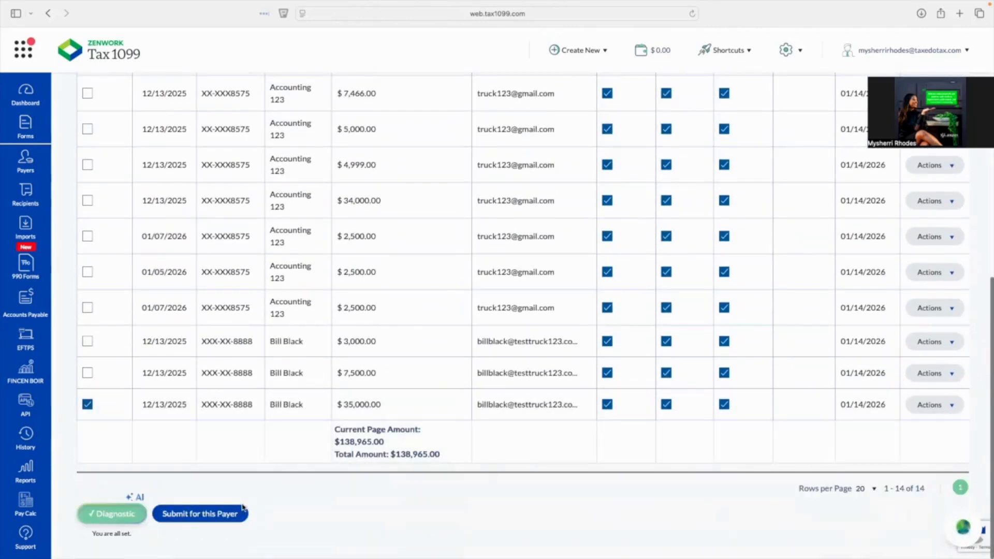
left_click(225, 518)
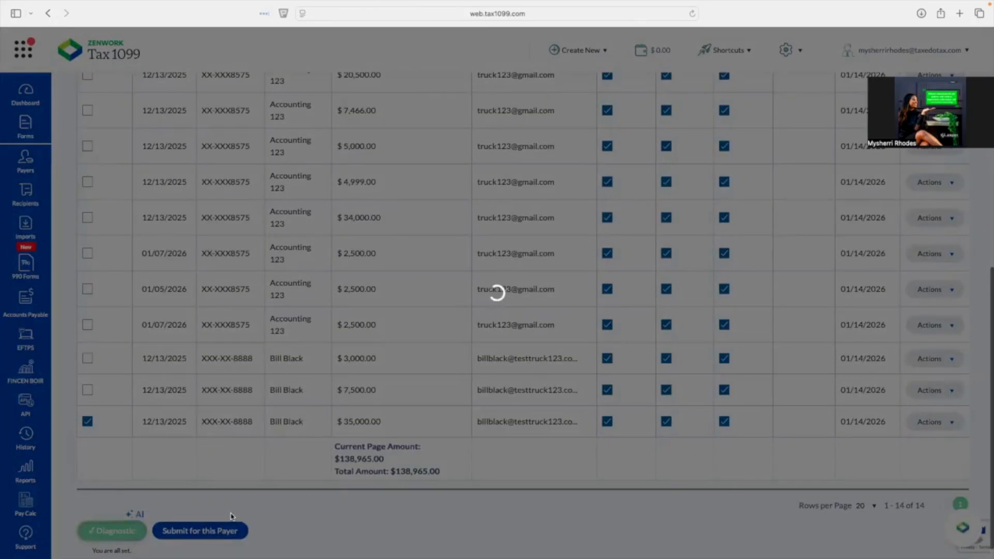